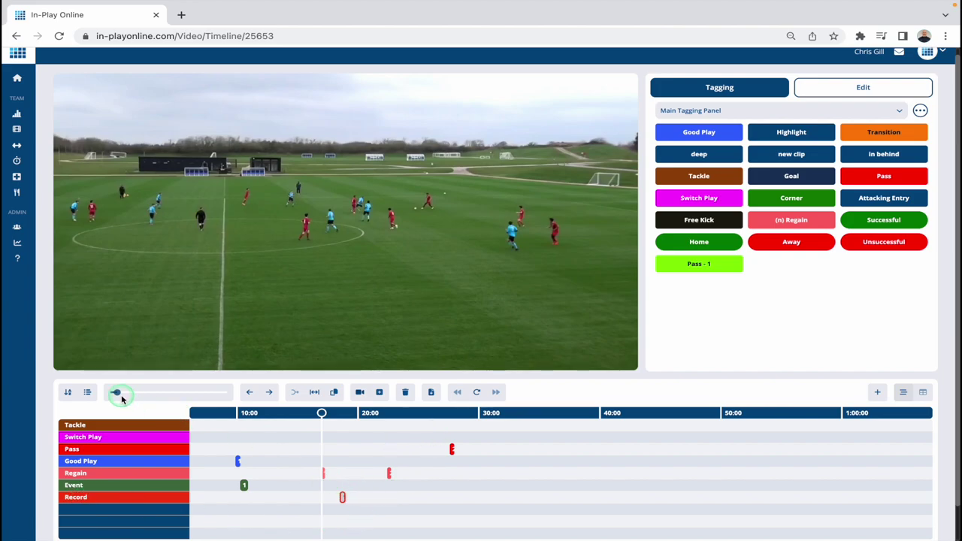
- Zoom in on the match timeline and move the playhead to Record clip 1
left_click_drag(118, 392, 136, 391)
left_click(391, 497)
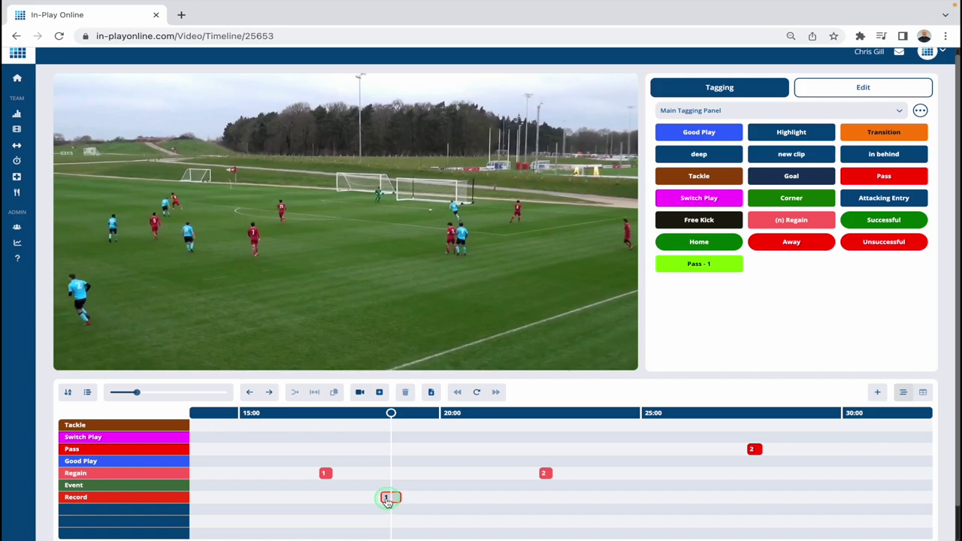
- Play the Record clip from its start to show its triangle, ellipse and yellow arrow
left_click(397, 501)
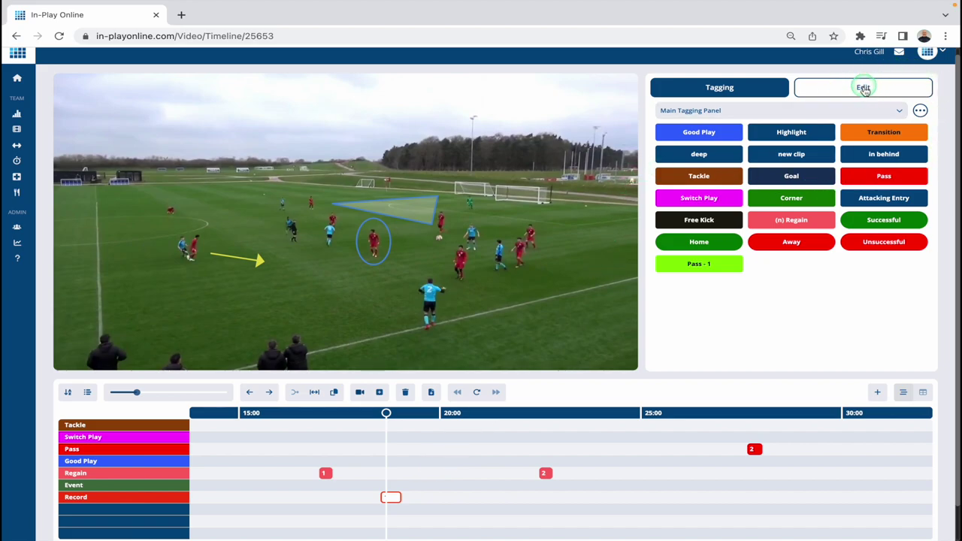
- Open the Record clip's edit panel and review its Info and Notes details
left_click(912, 90)
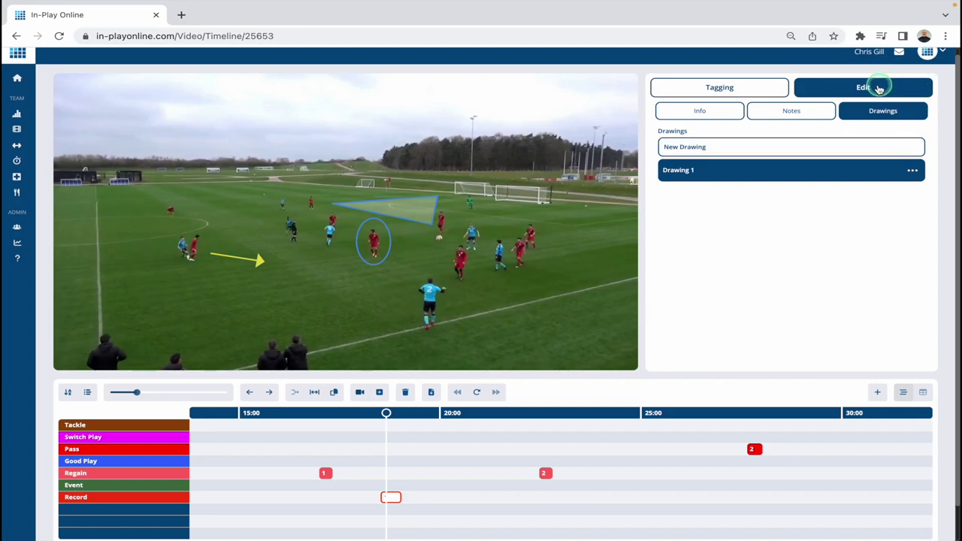
left_click(699, 113)
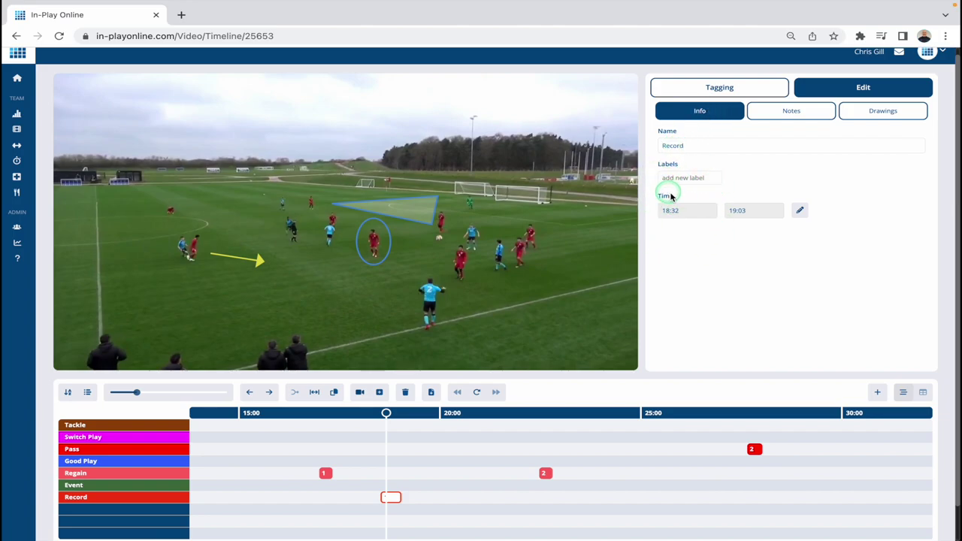
left_click(789, 113)
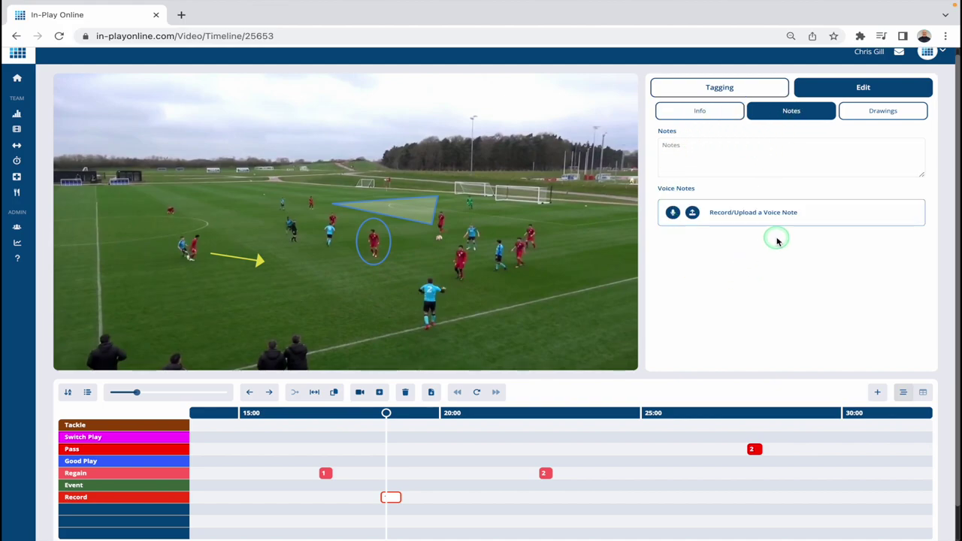
- Switch between the clip's detail views, ending on the Drawings list showing Drawing 1
left_click(883, 113)
left_click(734, 118)
left_click(764, 113)
left_click(859, 111)
left_click(814, 115)
left_click(728, 114)
left_click(775, 113)
left_click(876, 112)
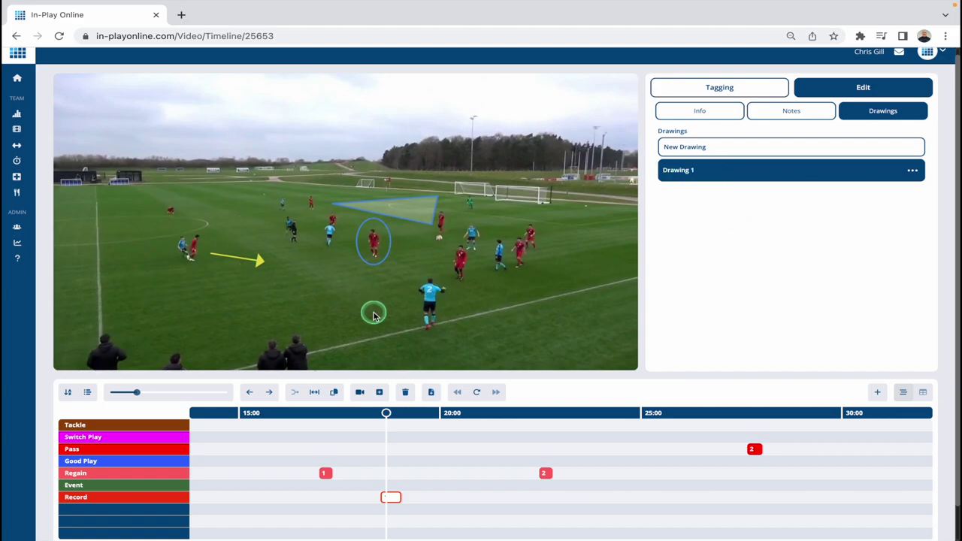
- Edit Drawing 1 and move its blue ellipse onto a different red player
left_click(912, 172)
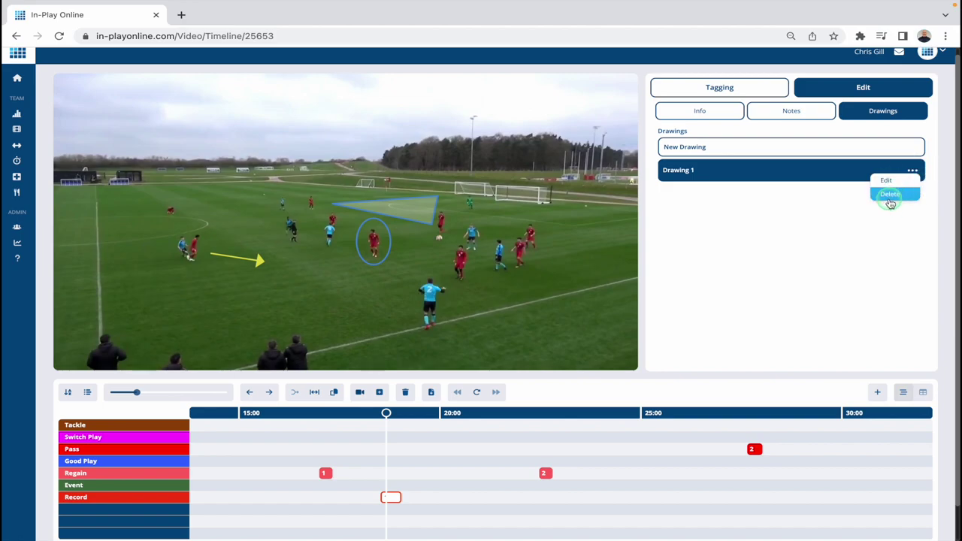
left_click(887, 181)
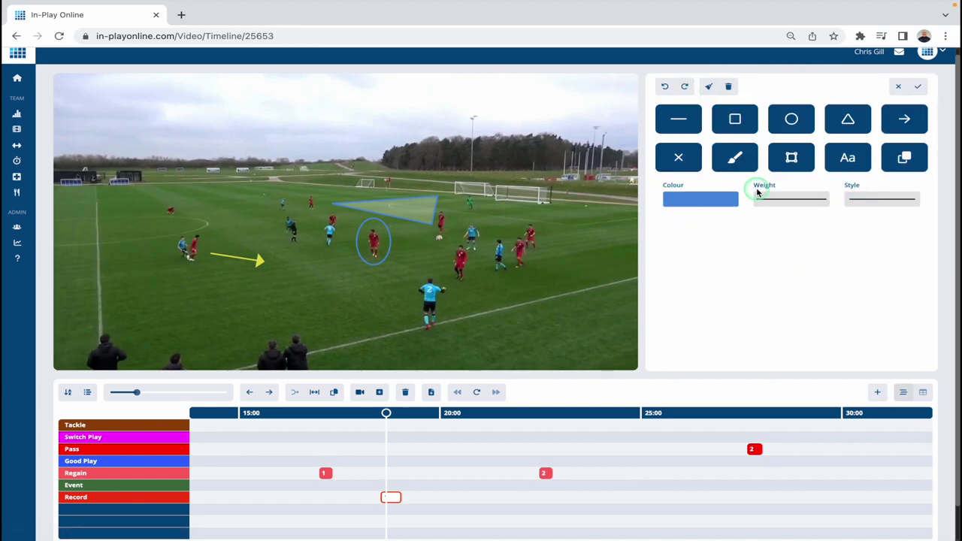
left_click(367, 234)
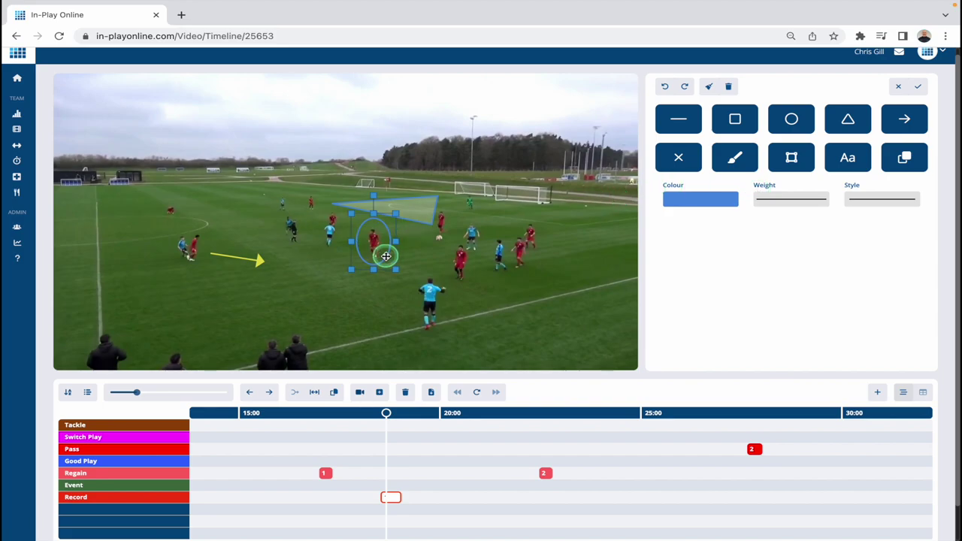
left_click_drag(385, 256, 458, 262)
- Change the yellow arrow's colour to magenta
left_click(523, 282)
left_click(259, 260)
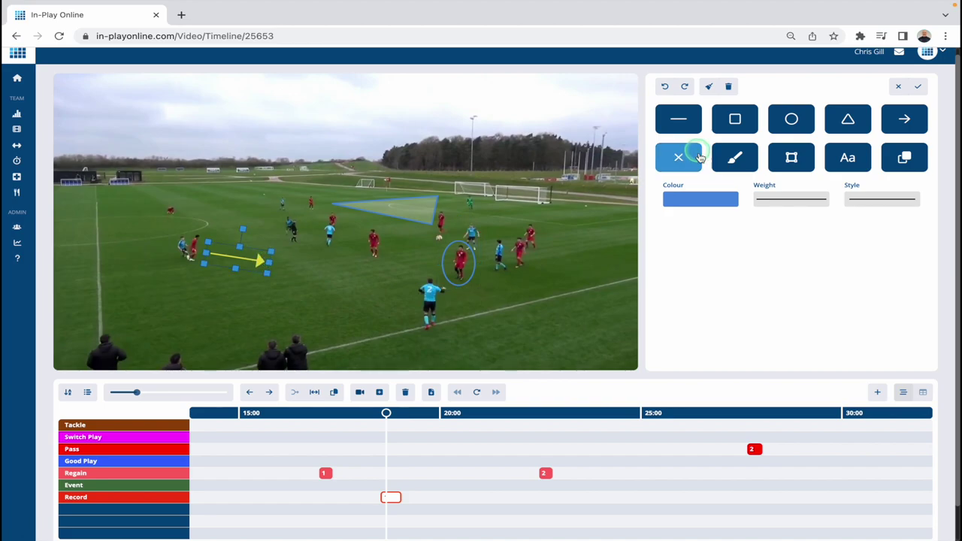
left_click(705, 198)
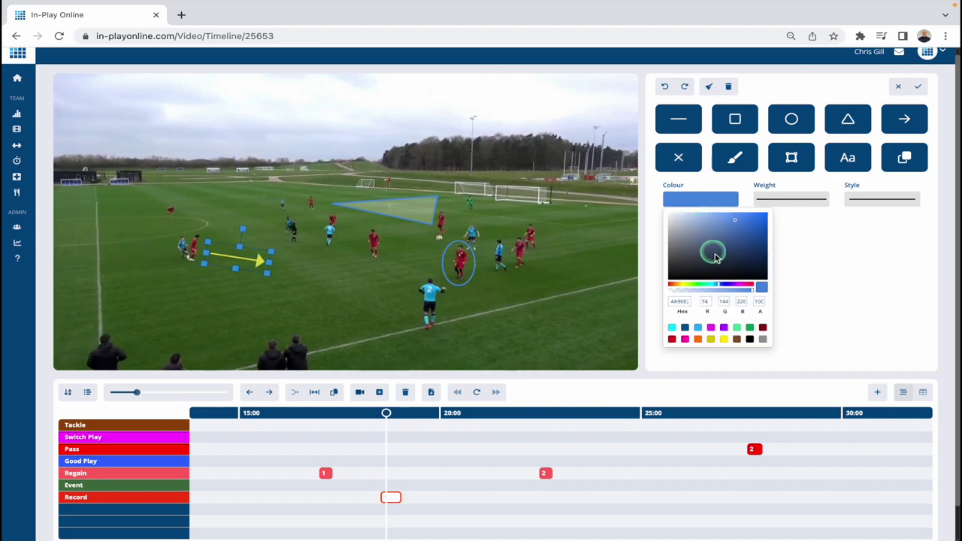
left_click(743, 286)
left_click(756, 222)
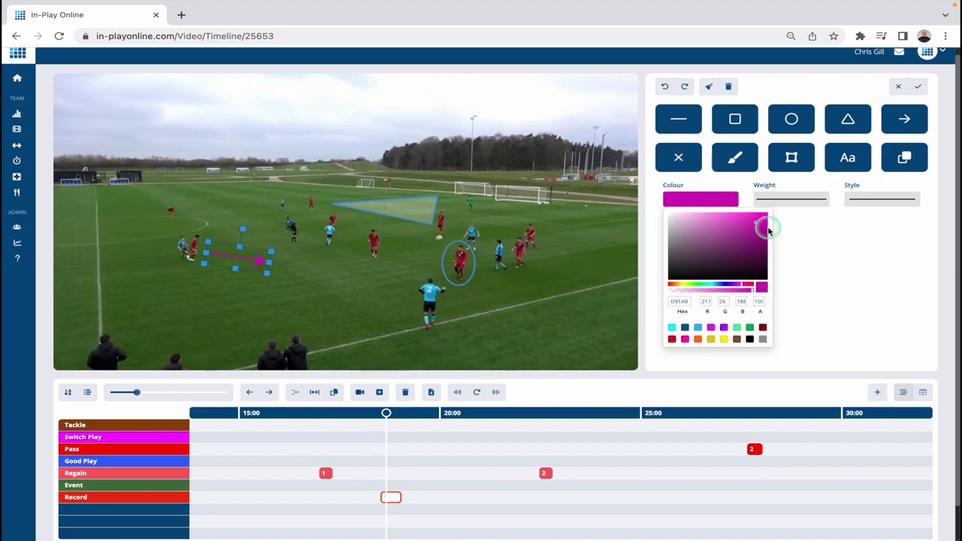
left_click(818, 240)
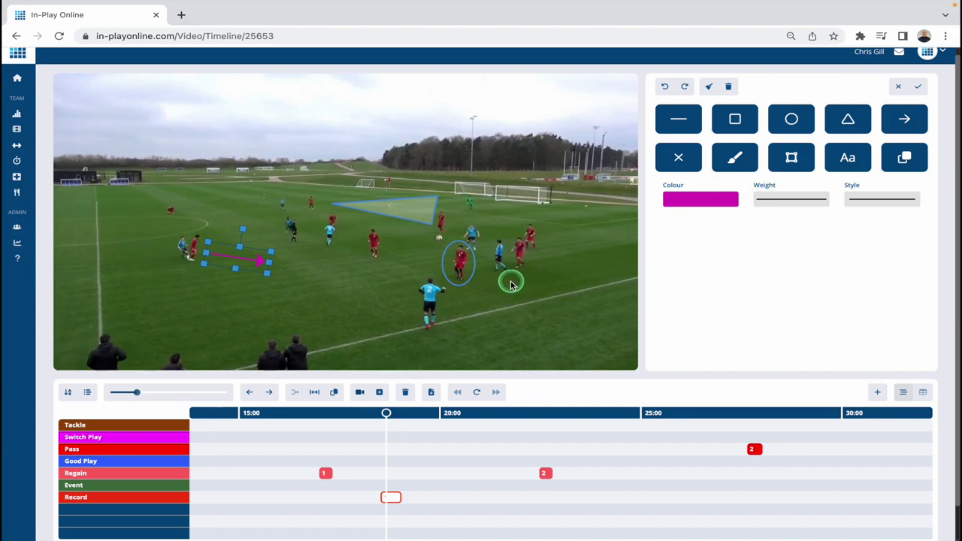
- Add an X mark on the open pitch below the arrow and save Drawing 1
left_click(551, 238)
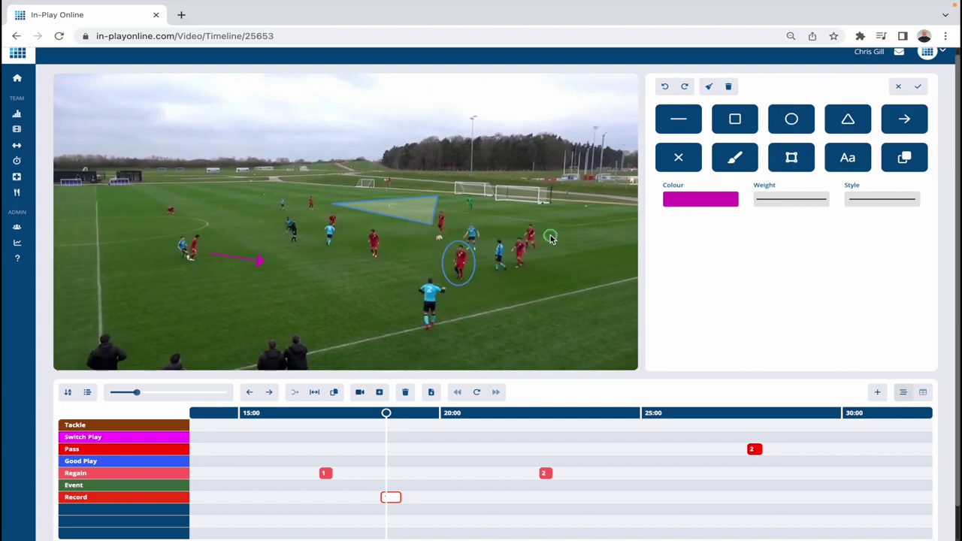
left_click(677, 160)
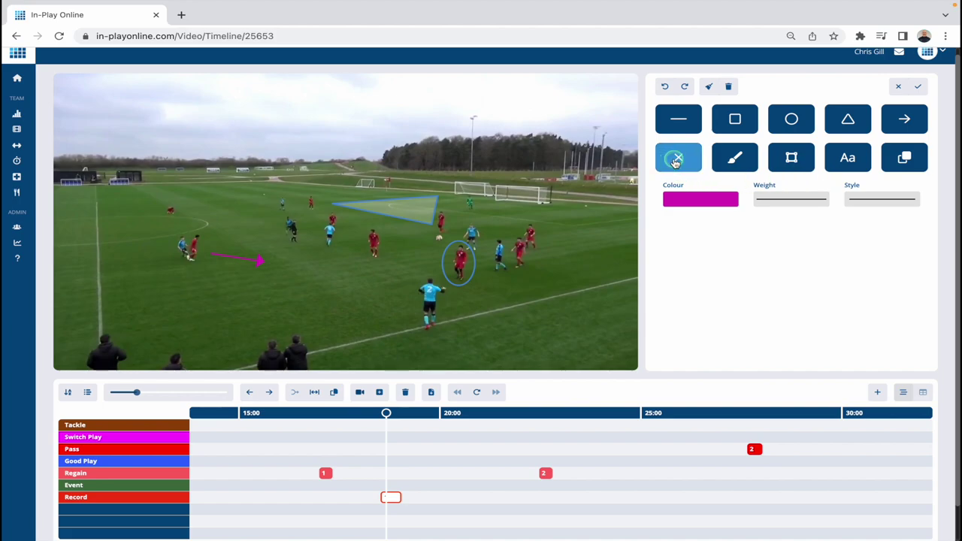
left_click(234, 215)
left_click_drag(103, 115, 328, 280)
left_click(384, 282)
left_click(338, 215)
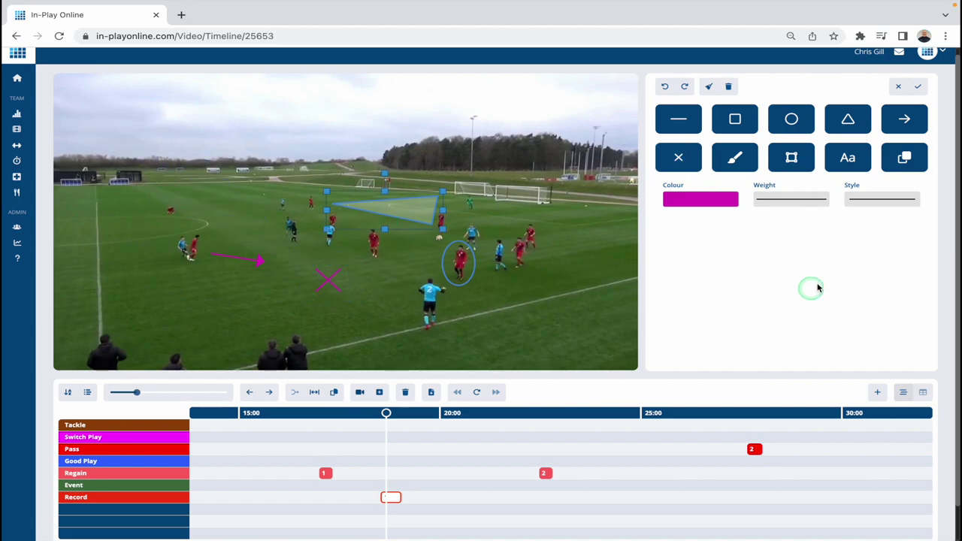
left_click(920, 90)
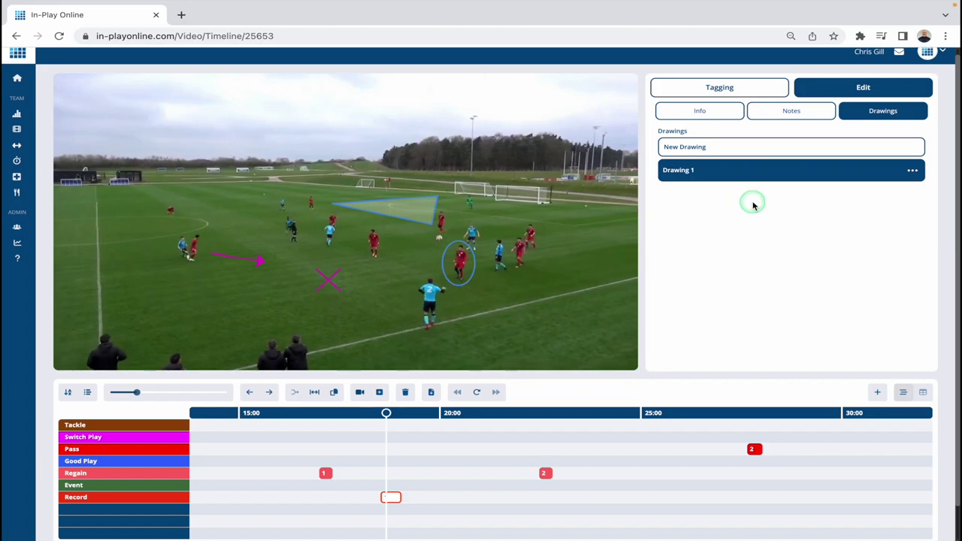
left_click(913, 171)
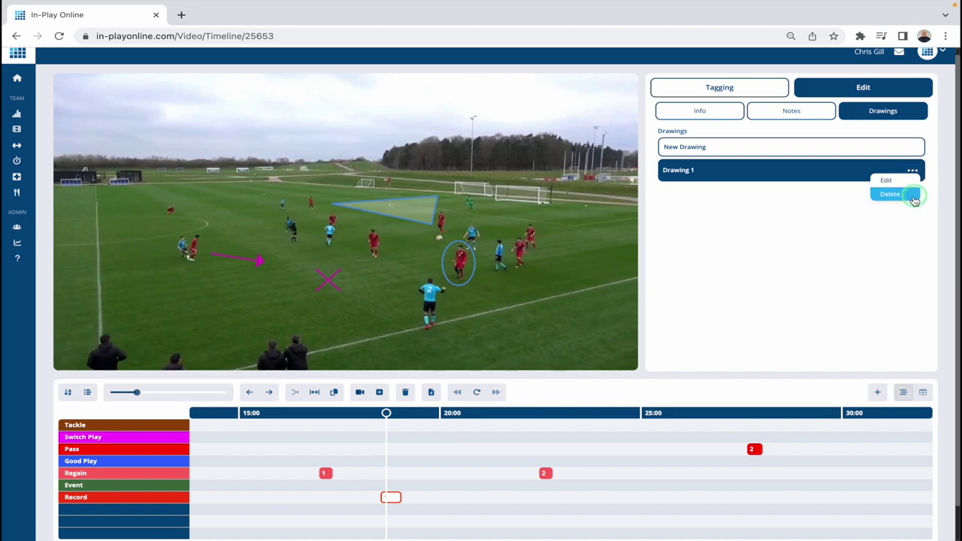
left_click(891, 195)
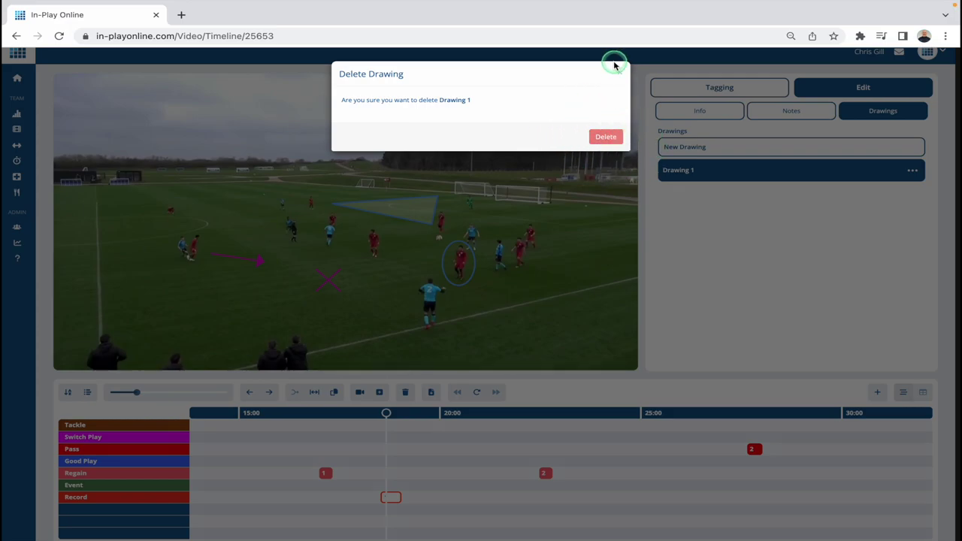
left_click(621, 75)
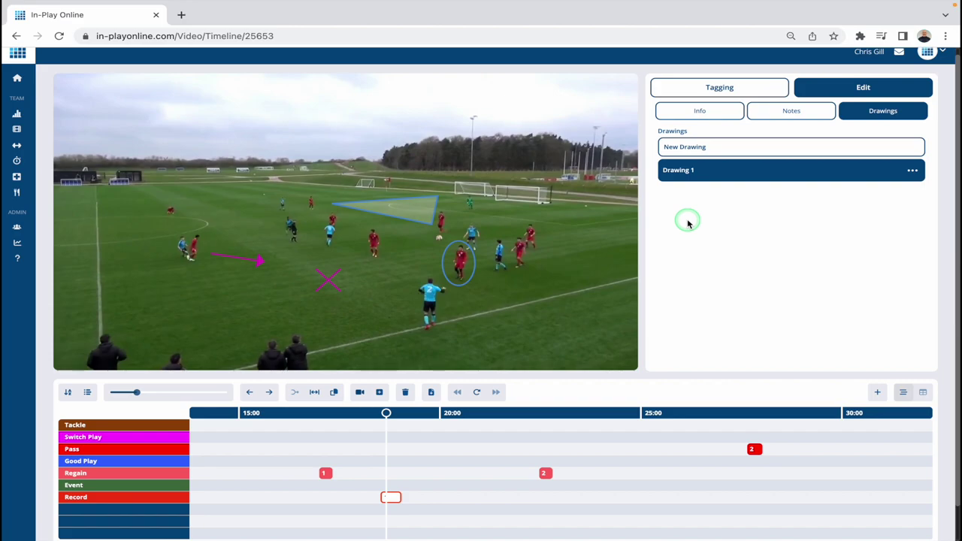
- Create Drawing 2 with a blue circle around a red player, then return to the clip start
left_click(707, 148)
mouse_move(665, 257)
left_mouse_down()
mouse_move(781, 261)
mouse_move(763, 261)
left_mouse_up()
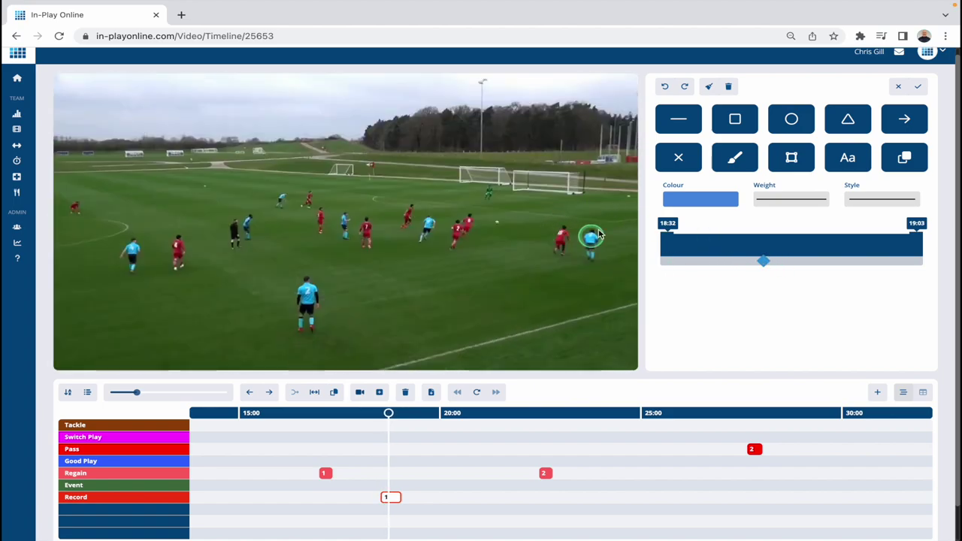
left_click(792, 122)
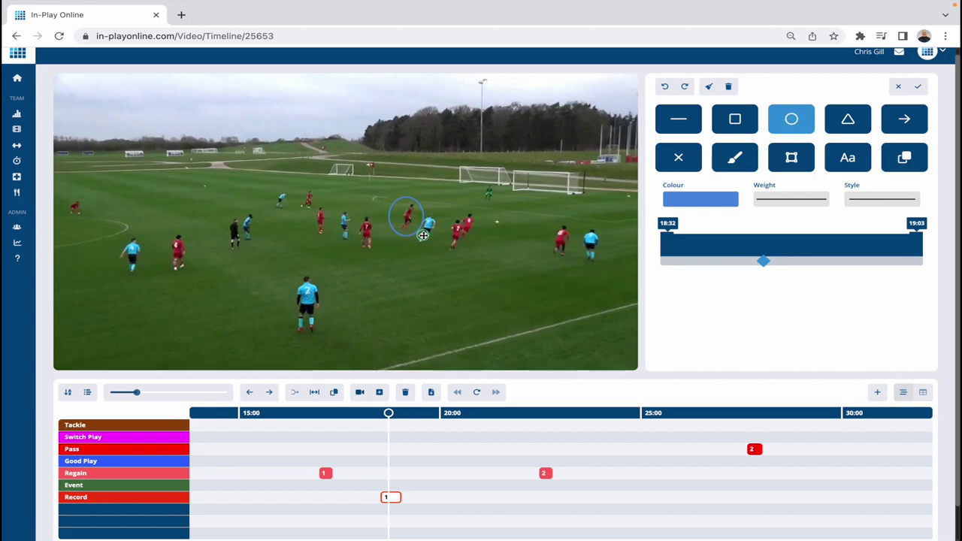
left_click(918, 87)
left_click(391, 499)
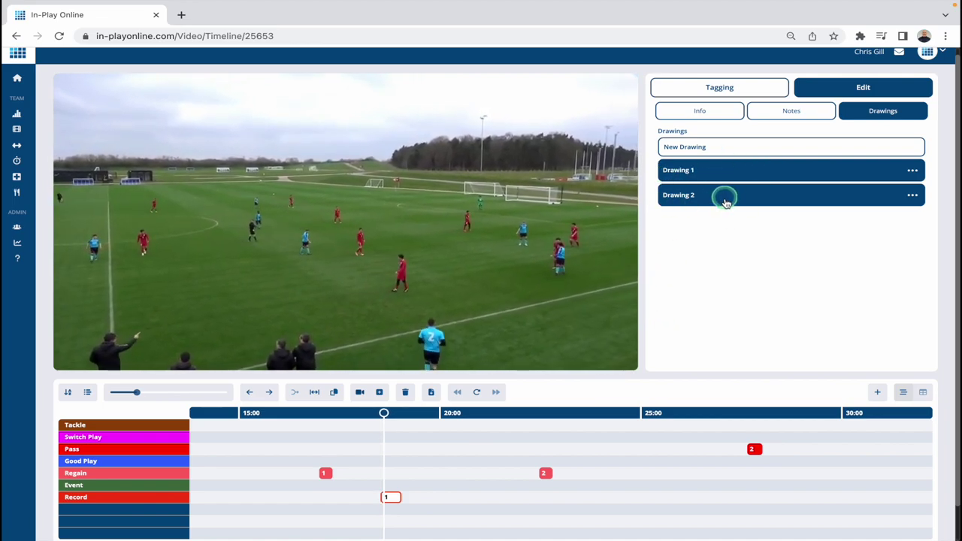
- Preview Drawing 1 and Drawing 2 alternately on the video, ending on Drawing 1
left_click(721, 173)
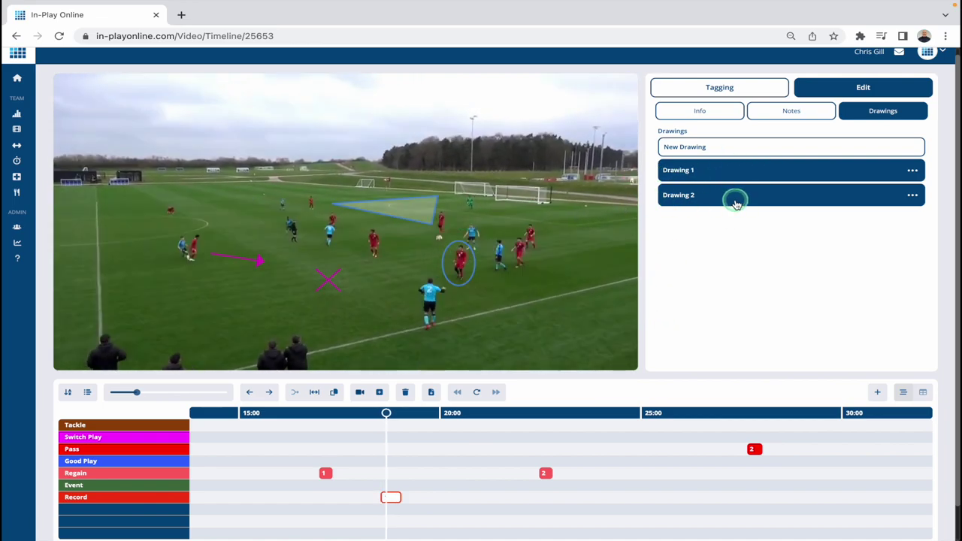
left_click(735, 198)
left_click(735, 170)
left_click(734, 193)
left_click(735, 170)
left_click(737, 195)
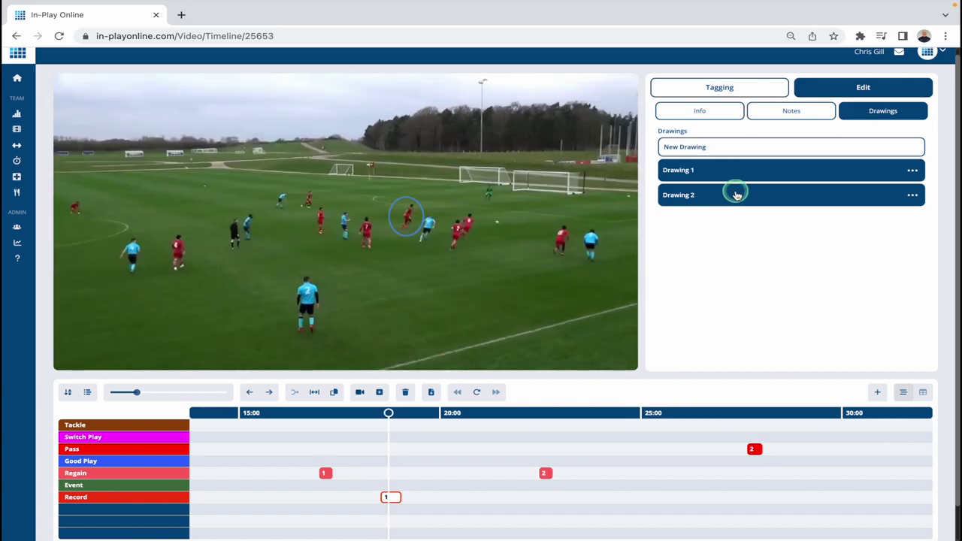
left_click(730, 172)
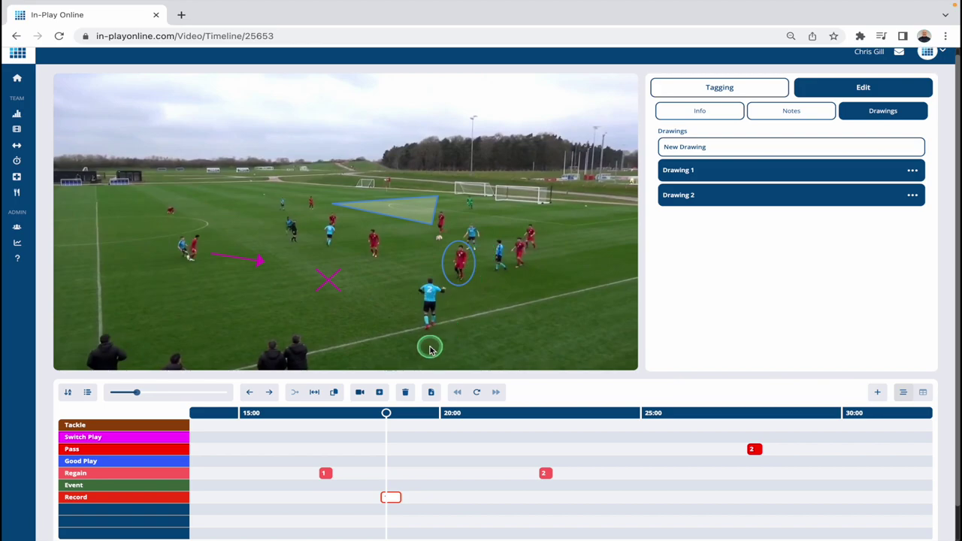
- Replay the Record clip from its start, then reopen Drawing 1 for editing
left_click(391, 498)
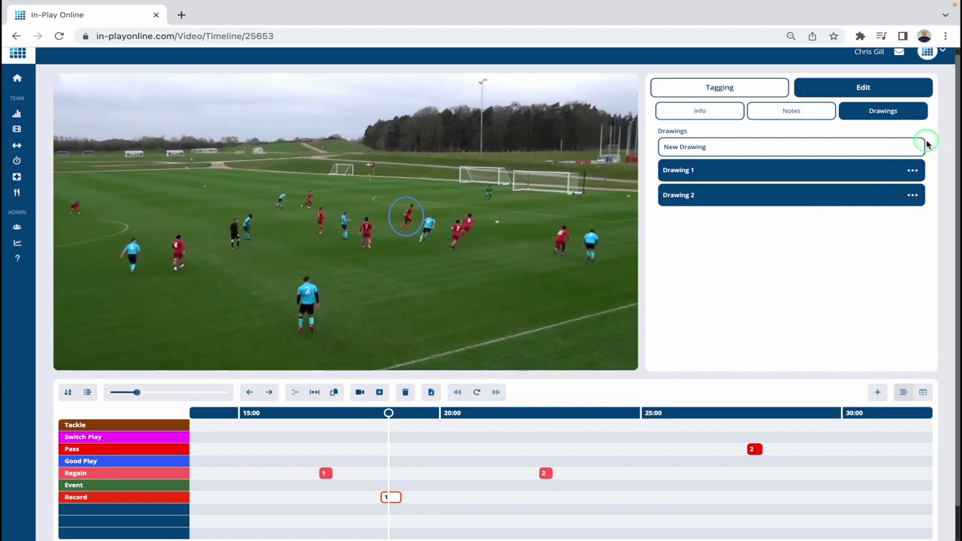
left_click(913, 170)
left_click(885, 183)
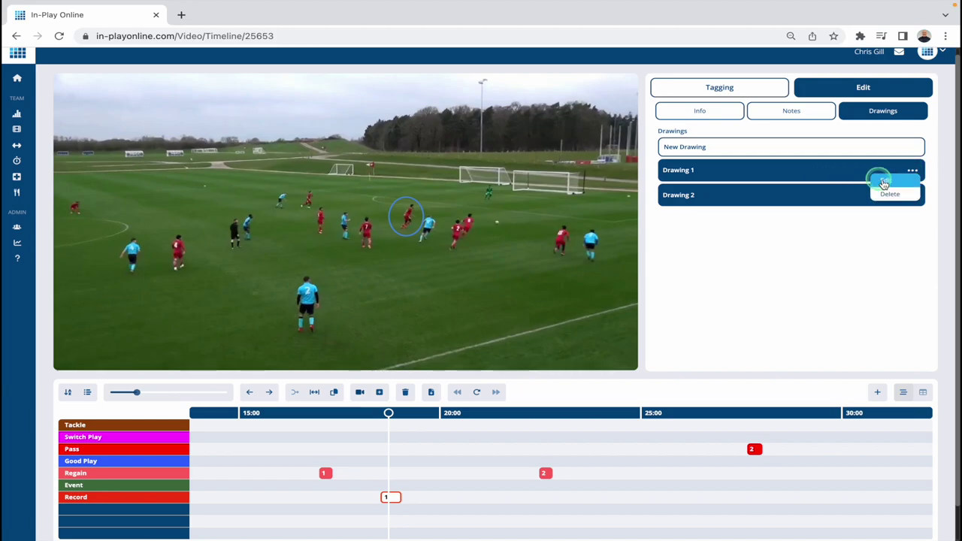